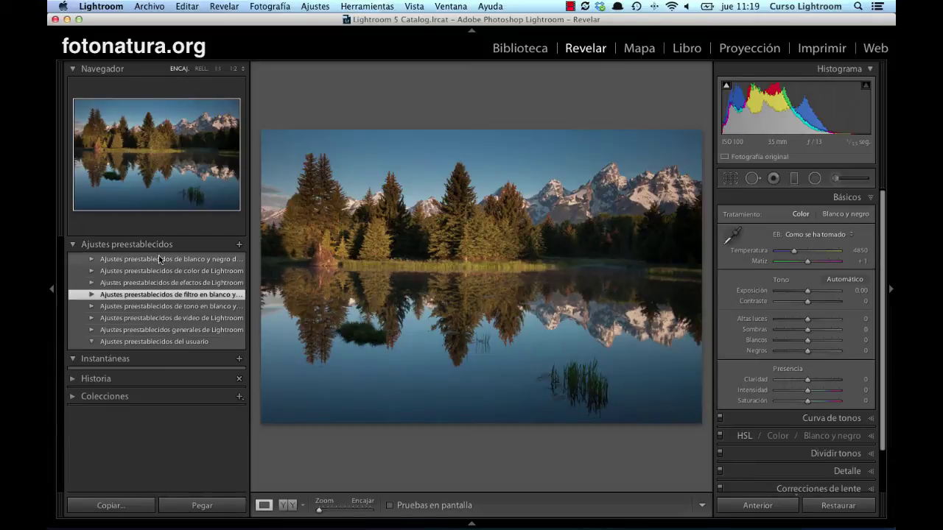
- Preview the Apariencia en blanco y negro 3 preset on the lake photo, then undo it
{"action": "left_click", "coordinate": [93, 260]}
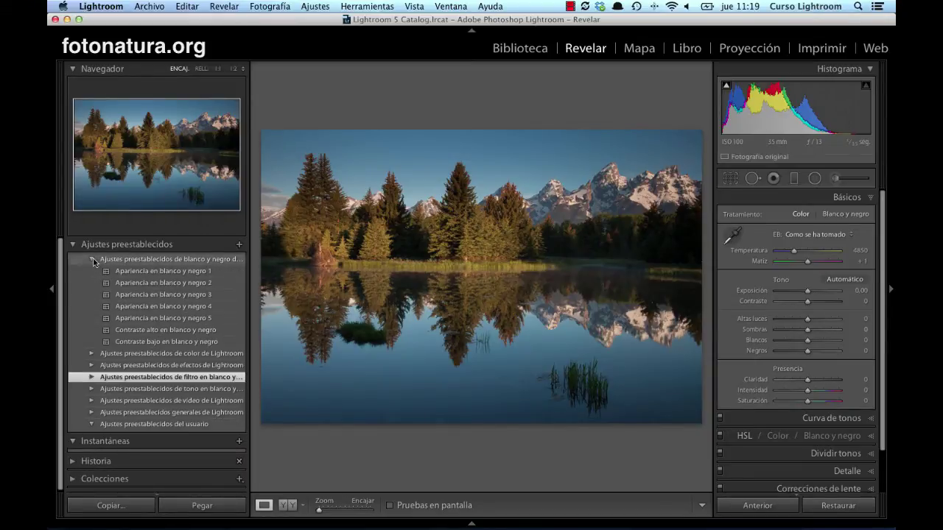
{"action": "left_click", "coordinate": [92, 260]}
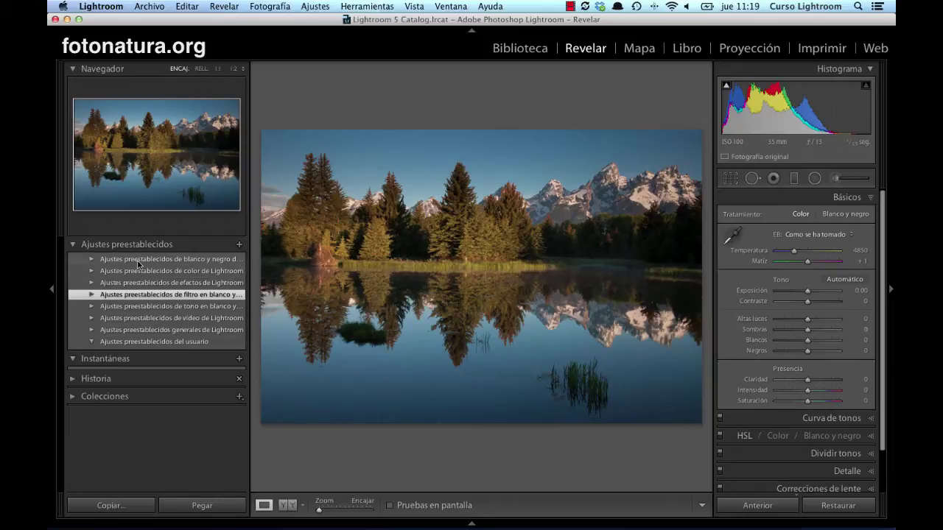
{"action": "left_click", "coordinate": [91, 260]}
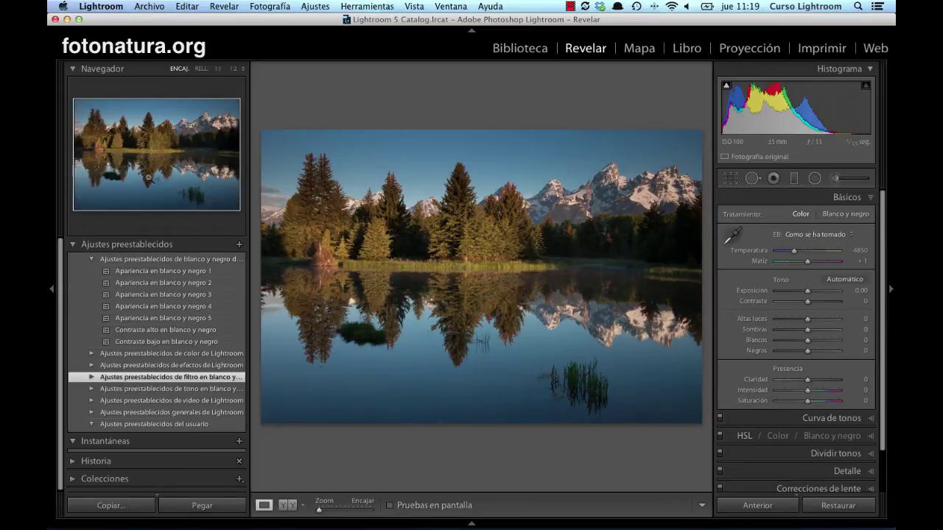
{"action": "left_click", "coordinate": [189, 295]}
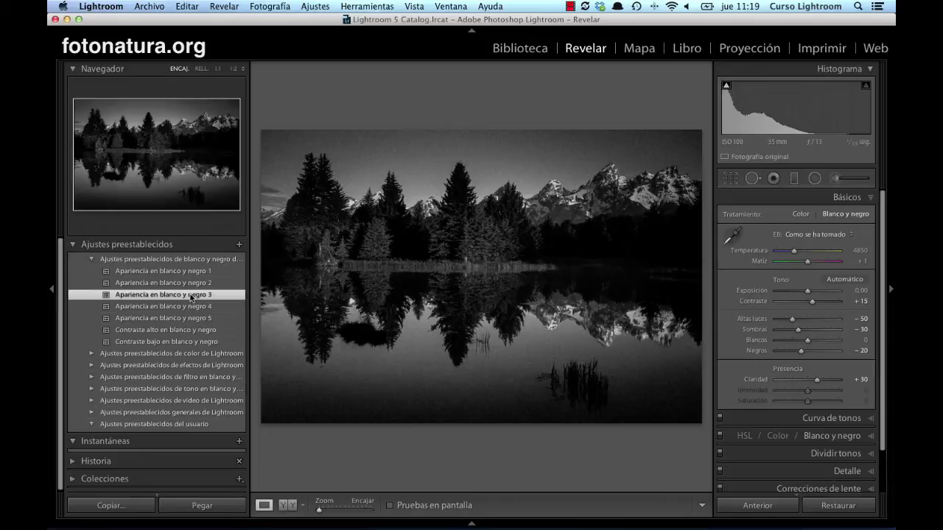
{"action": "key", "text": "super+z"}
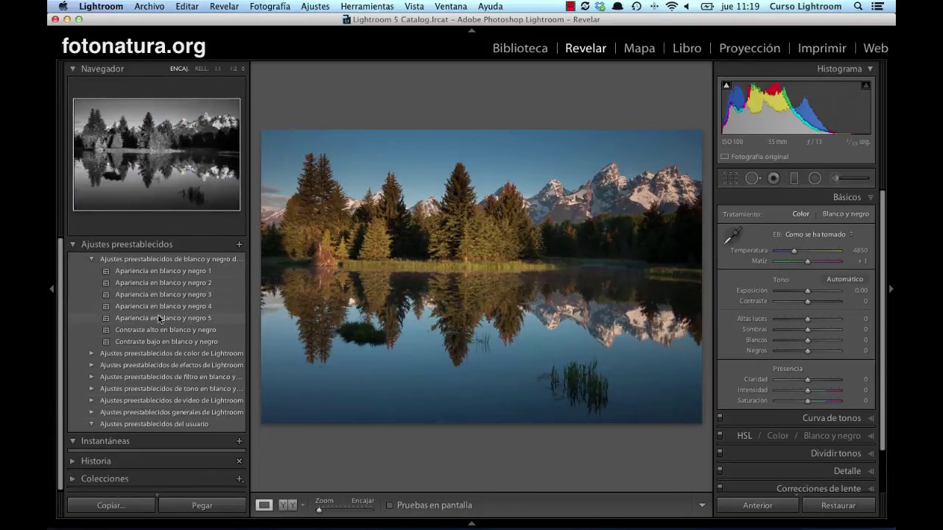
{"action": "left_click", "coordinate": [92, 353]}
{"action": "scroll", "coordinate": [145, 372], "scroll_direction": "down", "scroll_amount": 2}
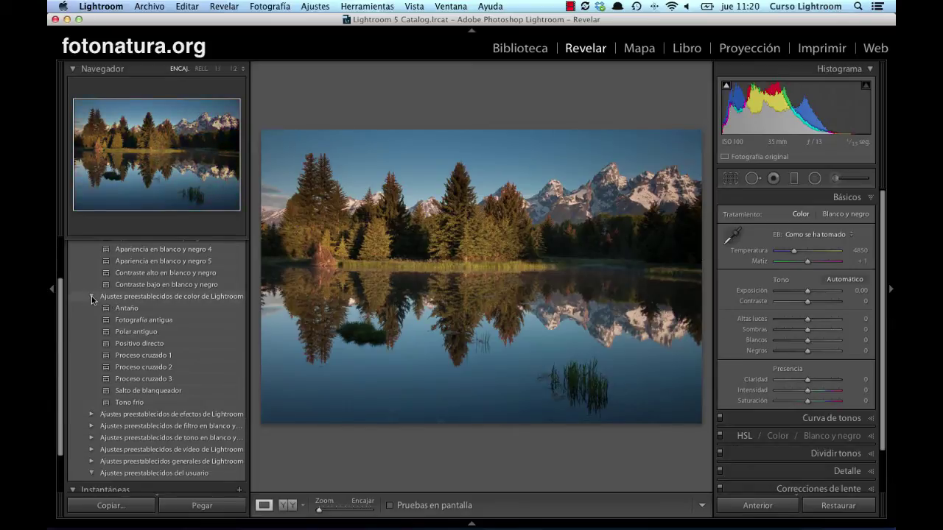
{"action": "left_click", "coordinate": [92, 296]}
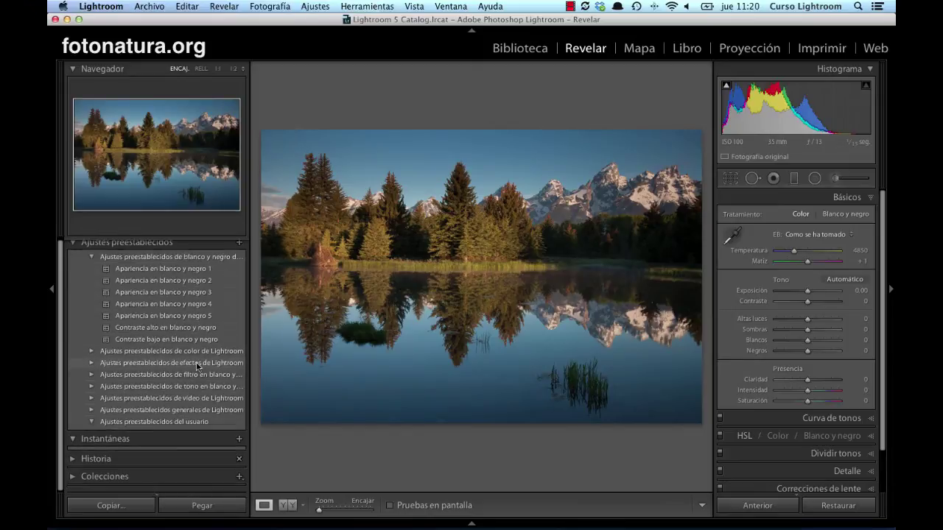
- Darken Exposure to −1.95, raise Shadows to +20 and Whites to +22, then reset with A cero
{"action": "left_click", "coordinate": [92, 411]}
{"action": "scroll", "coordinate": [140, 390], "scroll_direction": "down", "scroll_amount": 5}
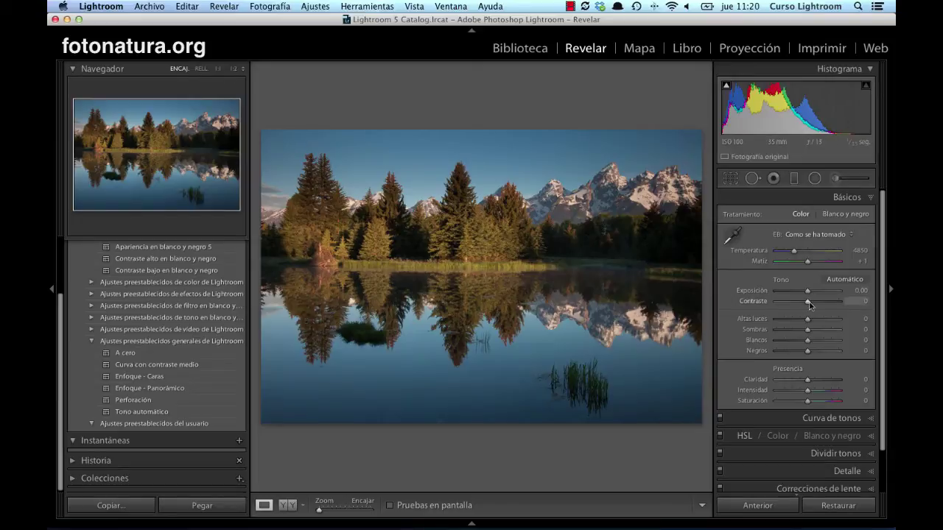
{"action": "left_click_drag", "start_coordinate": [807, 292], "coordinate": [797, 294]}
{"action": "left_click_drag", "start_coordinate": [808, 329], "coordinate": [814, 349]}
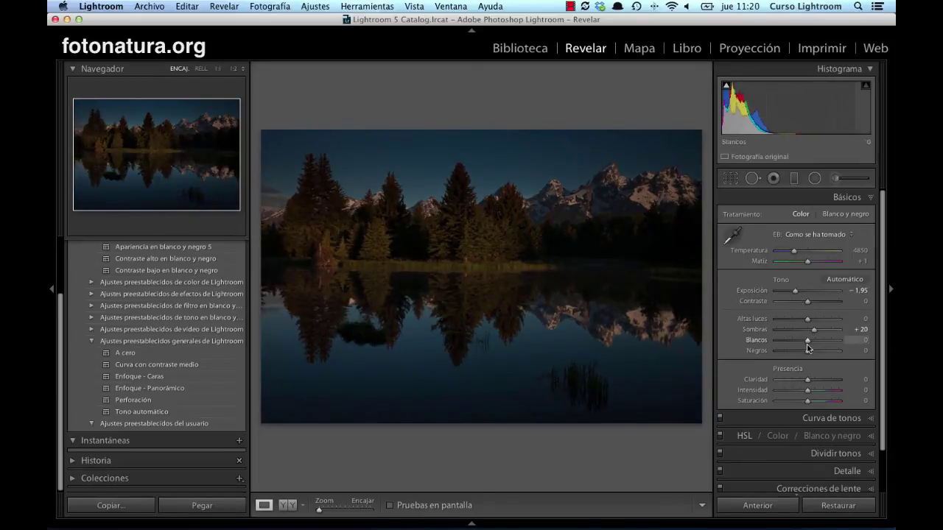
{"action": "left_click", "coordinate": [172, 352]}
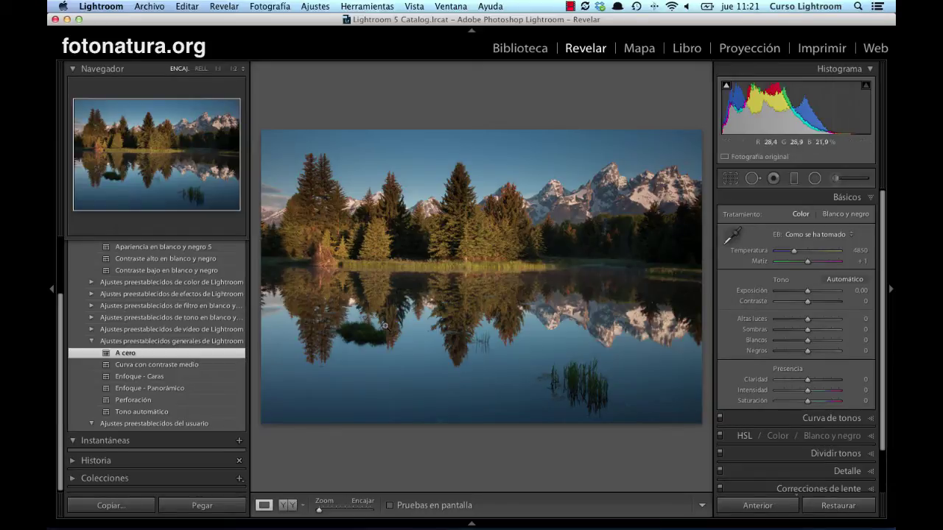
- Apply Curva con contraste medio and show the Tone Curve and Detail panels
{"action": "left_click", "coordinate": [156, 365]}
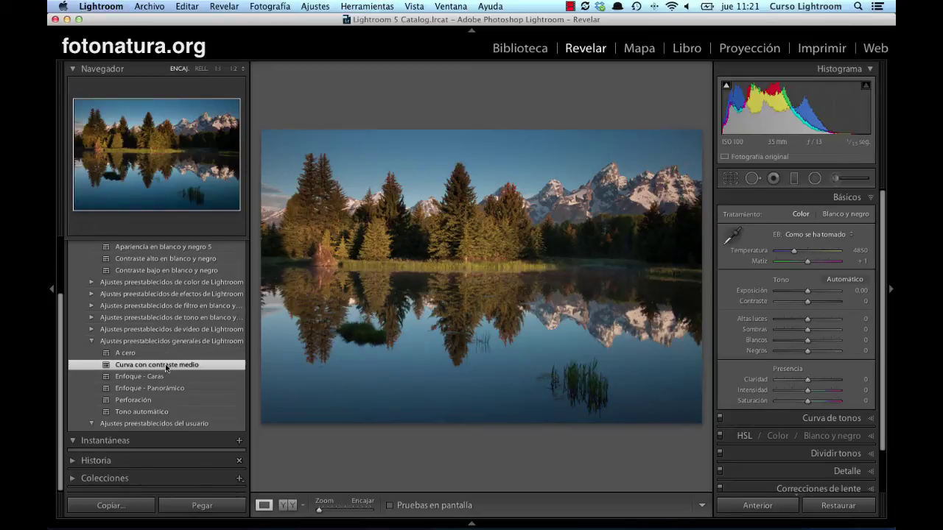
{"action": "left_click", "coordinate": [821, 419]}
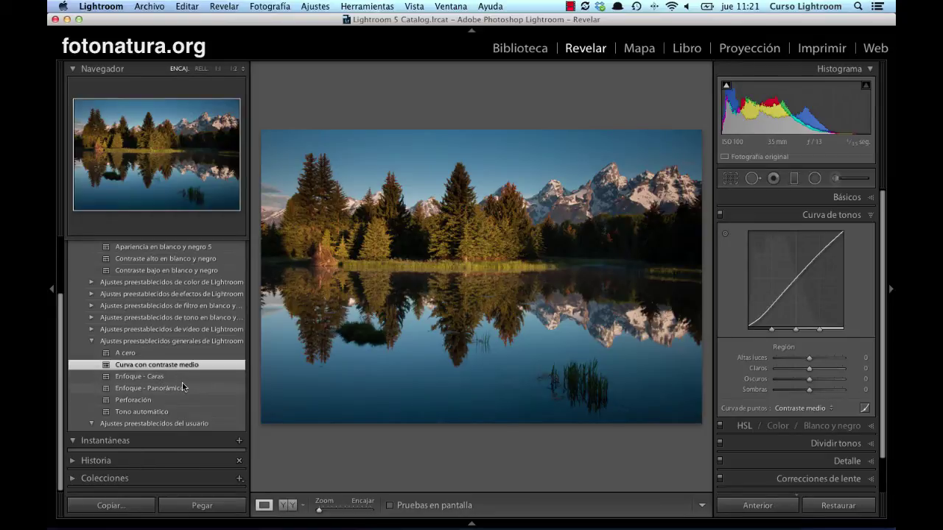
{"action": "left_click", "coordinate": [840, 461]}
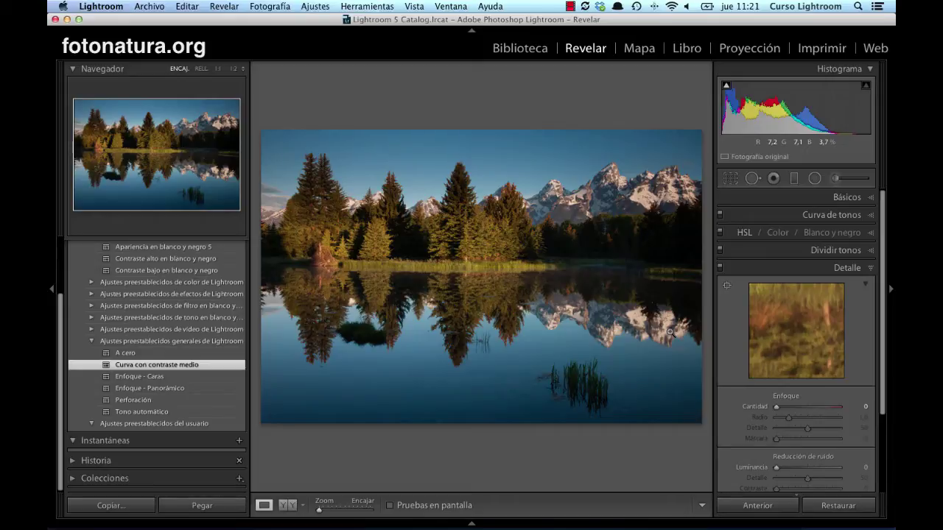
- Compare the Enfoque - Caras and Enfoque - Panorámico sharpening masks, ending on Panorámico (40/0.8/35/0)
{"action": "left_click", "coordinate": [172, 376]}
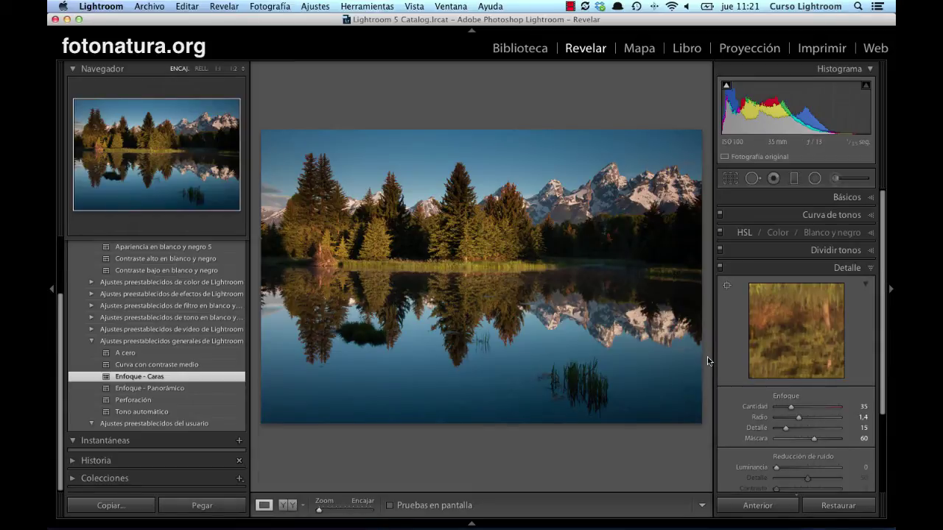
{"action": "left_click", "coordinate": [814, 440], "text": "alt"}
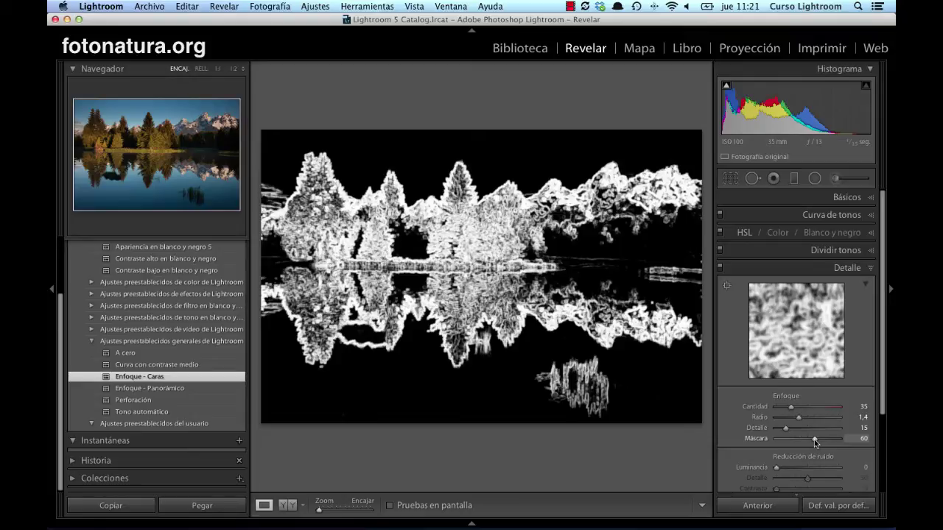
{"action": "left_click_drag", "start_coordinate": [815, 442], "coordinate": [816, 441]}
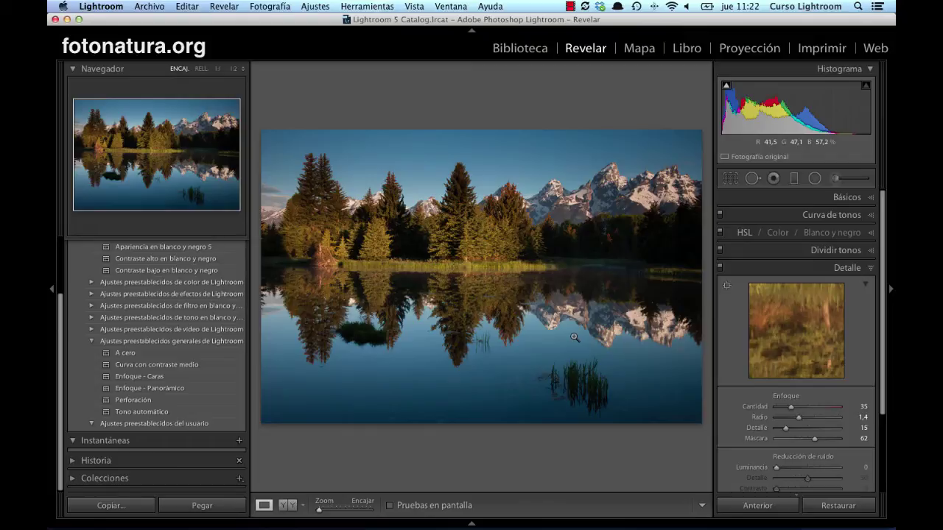
{"action": "left_click", "coordinate": [165, 394]}
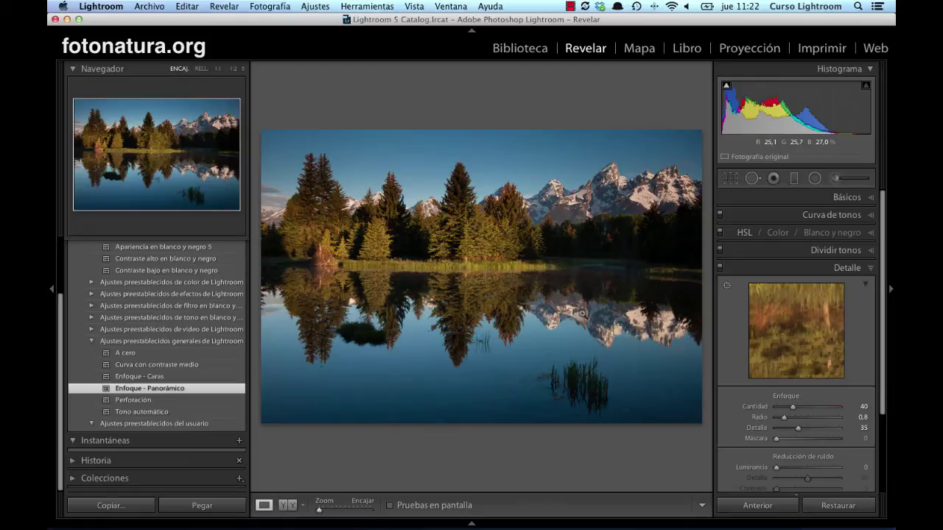
{"action": "left_click", "coordinate": [776, 439], "text": "alt"}
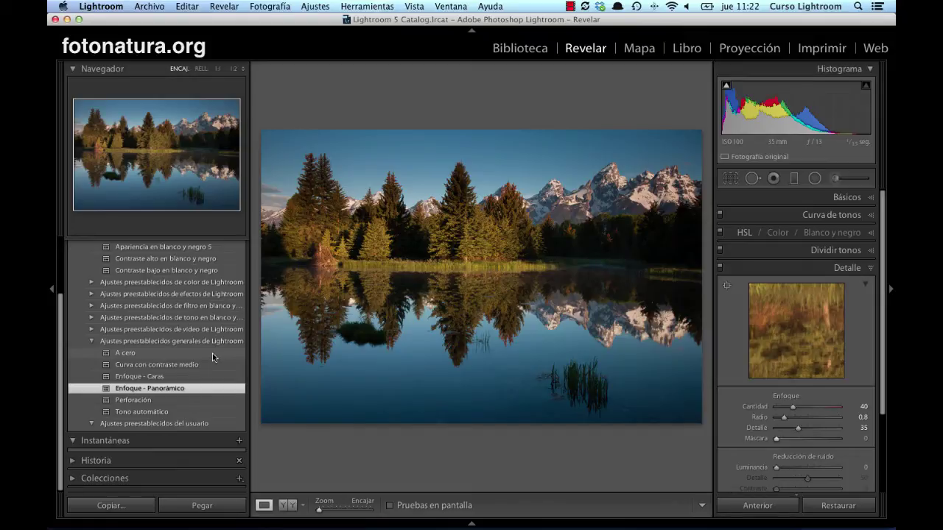
- Reset the photo with A cero and set the calibration profile to Camera Landscape
{"action": "left_click", "coordinate": [146, 356]}
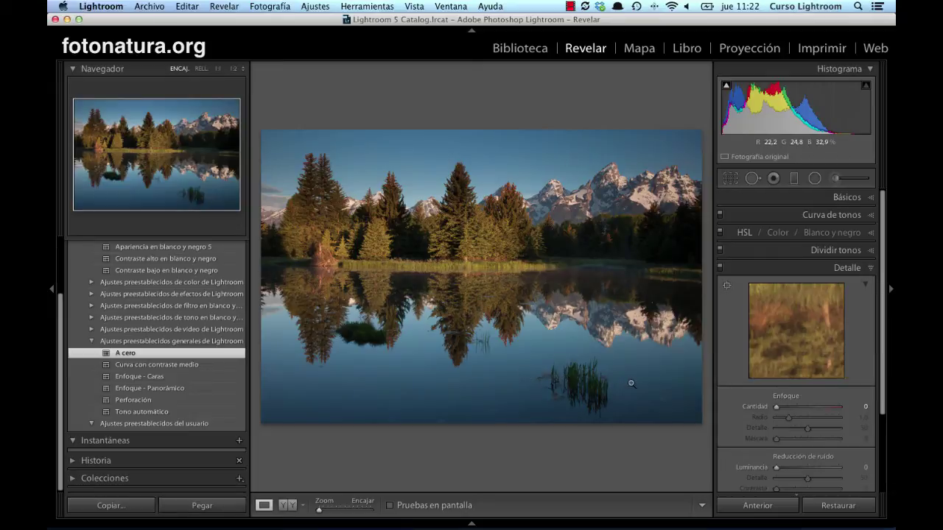
{"action": "left_click", "coordinate": [870, 270]}
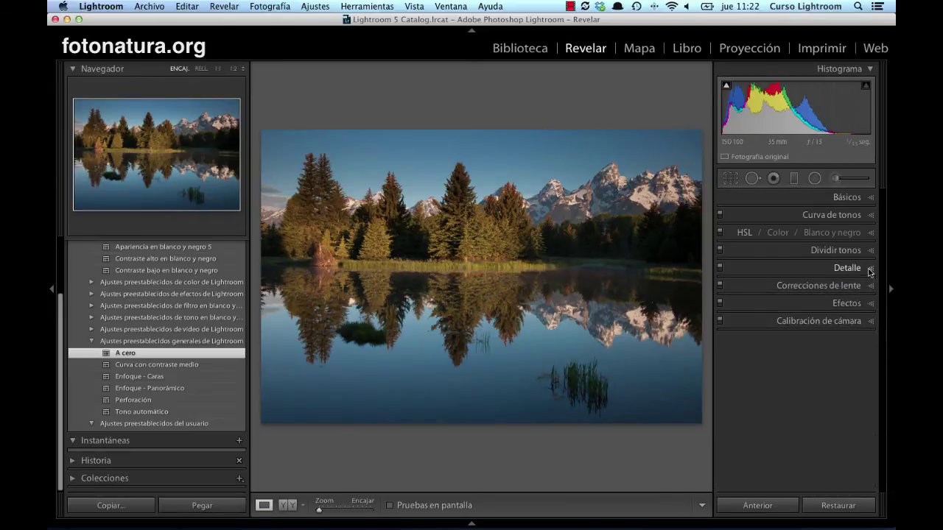
{"action": "left_click", "coordinate": [838, 322]}
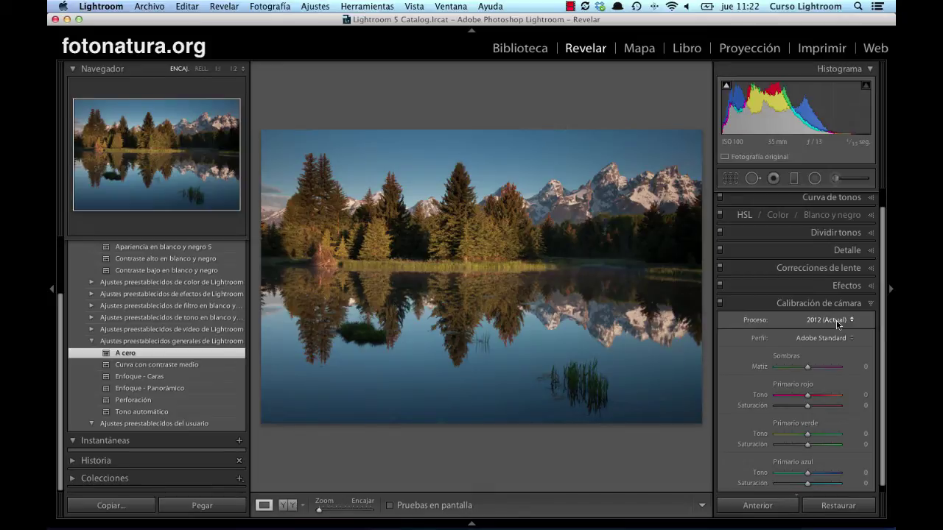
{"action": "left_click", "coordinate": [826, 339]}
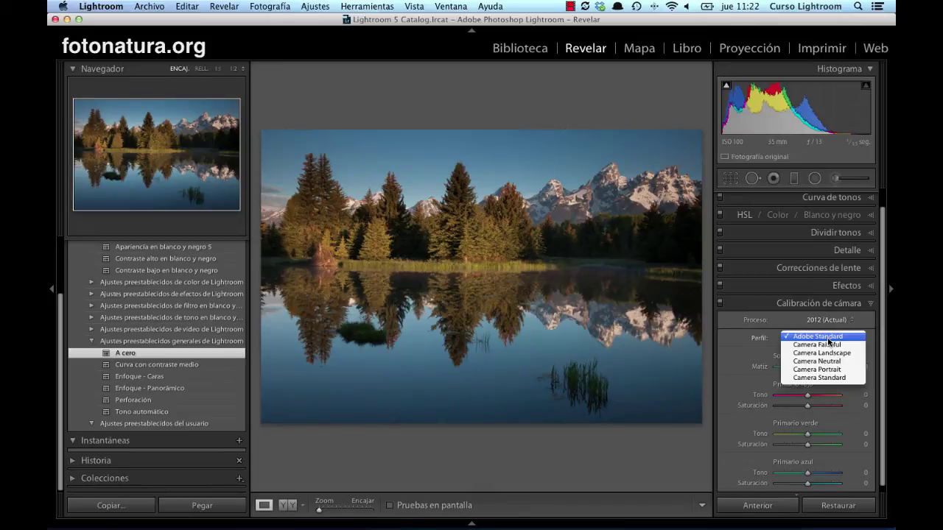
{"action": "key", "text": "Escape"}
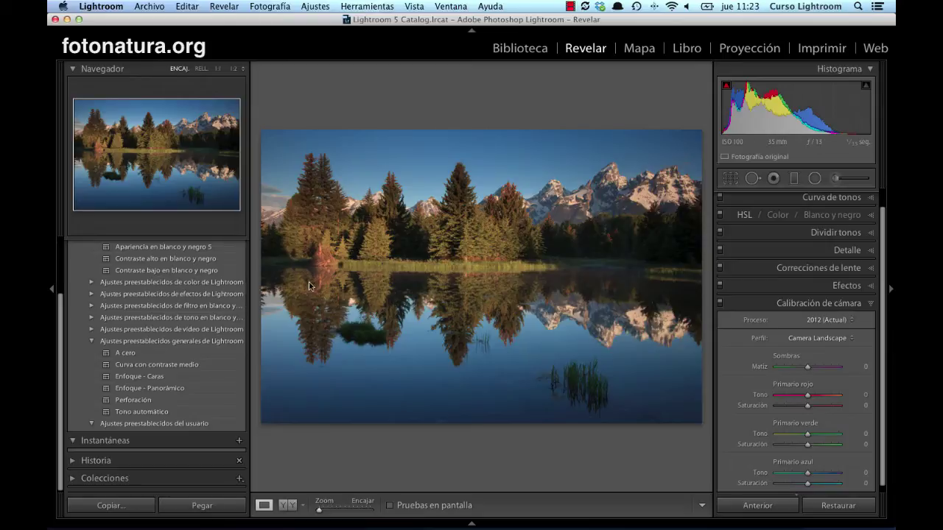
{"action": "scroll", "coordinate": [211, 301], "scroll_direction": "up", "scroll_amount": 5}
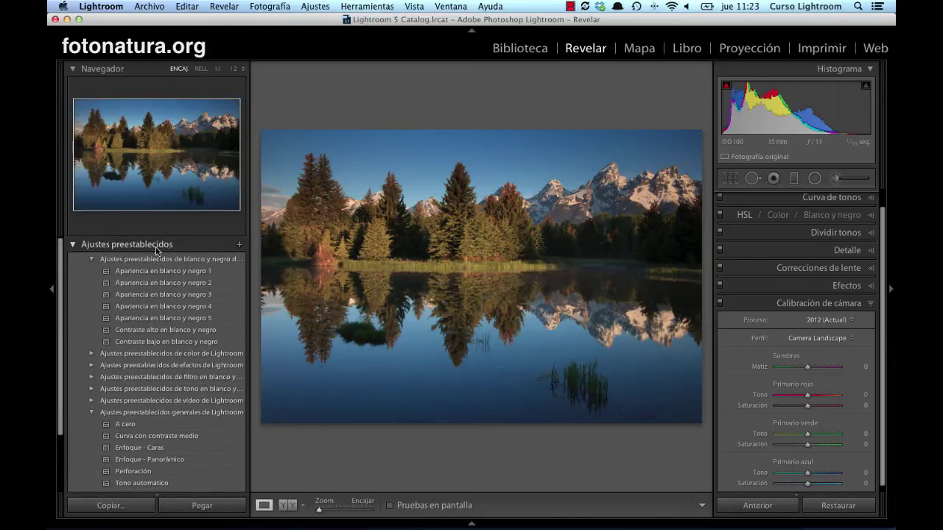
- Name the new develop preset 'Calibracion paisaje', including only Process Version and Calibration
{"action": "left_click", "coordinate": [240, 246]}
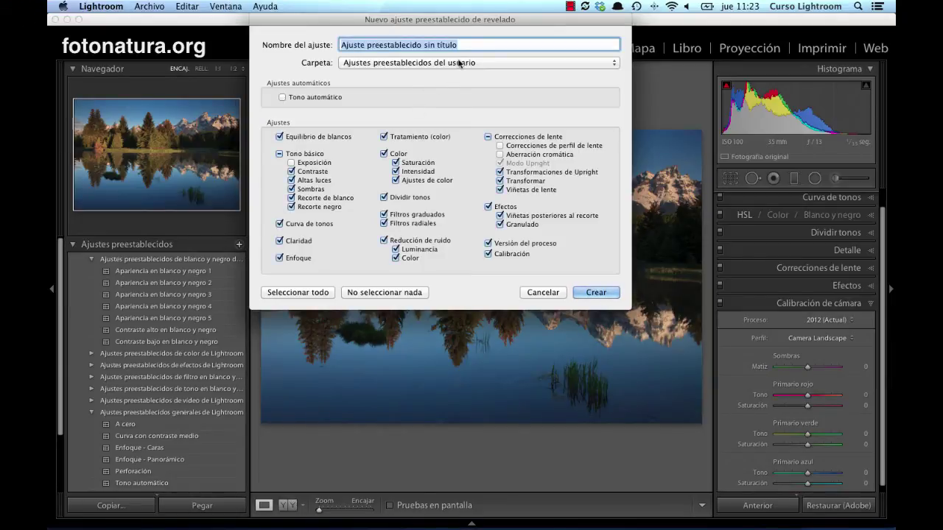
{"action": "type", "text": "CAlibrac"}
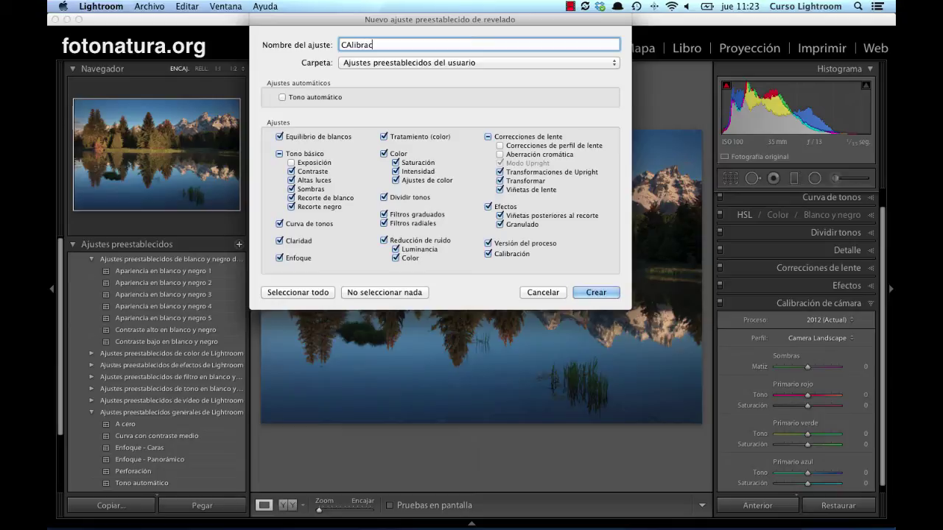
{"action": "type", "text": "ion paisaje"}
{"action": "left_click", "coordinate": [347, 45]}
{"action": "key", "text": "BackSpace"}
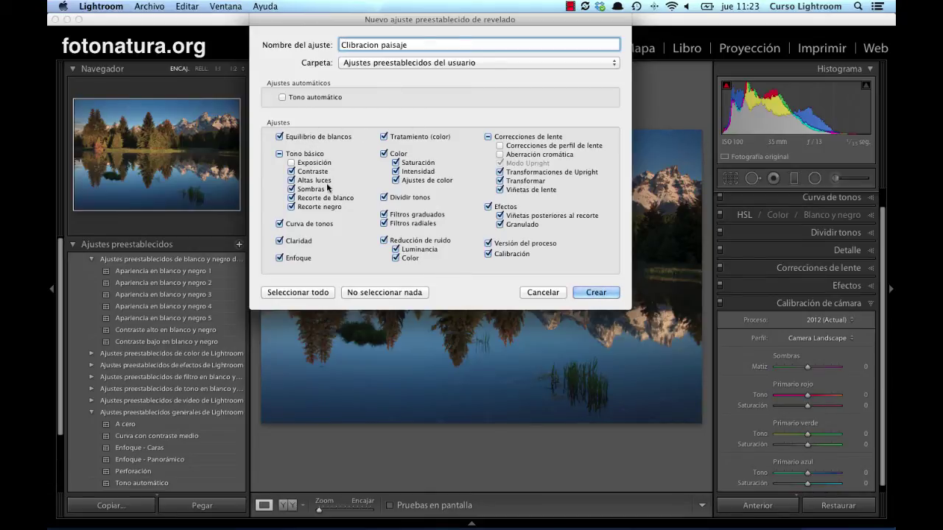
{"action": "type", "text": "a"}
{"action": "left_click", "coordinate": [368, 293]}
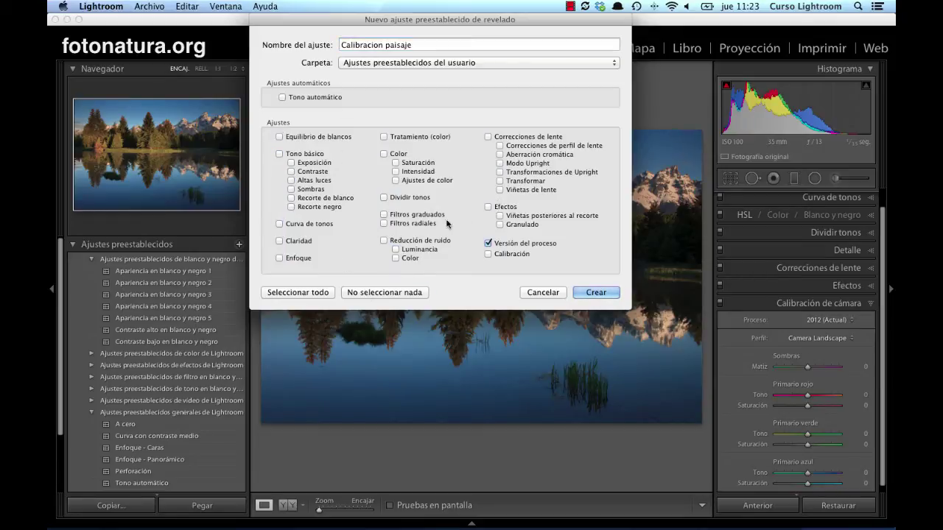
{"action": "left_click", "coordinate": [488, 254]}
- Save the Calibracion paisaje preset and fit the whole photo back into view
{"action": "left_click", "coordinate": [592, 293]}
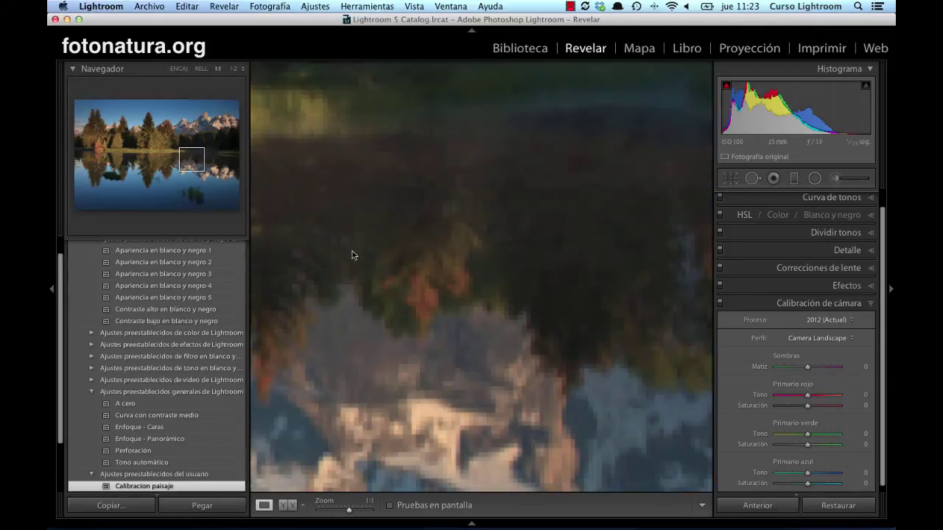
{"action": "scroll", "coordinate": [177, 352], "scroll_direction": "down", "scroll_amount": 2}
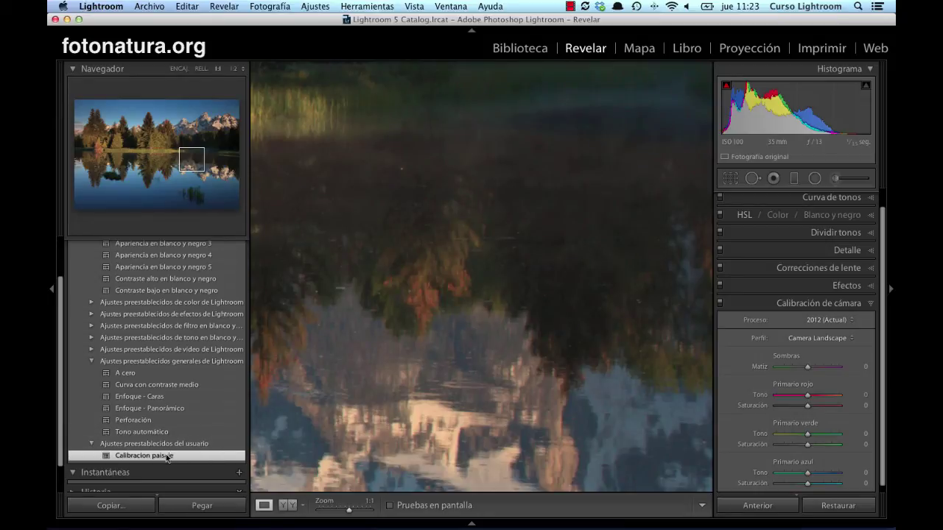
{"action": "scroll", "coordinate": [170, 453], "scroll_direction": "up", "scroll_amount": 1}
{"action": "scroll", "coordinate": [170, 451], "scroll_direction": "down", "scroll_amount": 2}
{"action": "scroll", "coordinate": [172, 442], "scroll_direction": "down", "scroll_amount": 1}
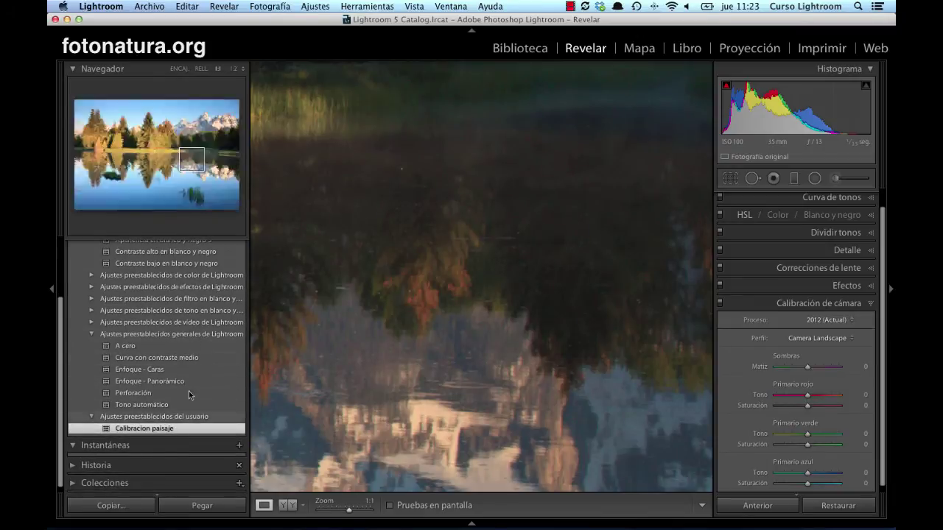
{"action": "left_click", "coordinate": [564, 288]}
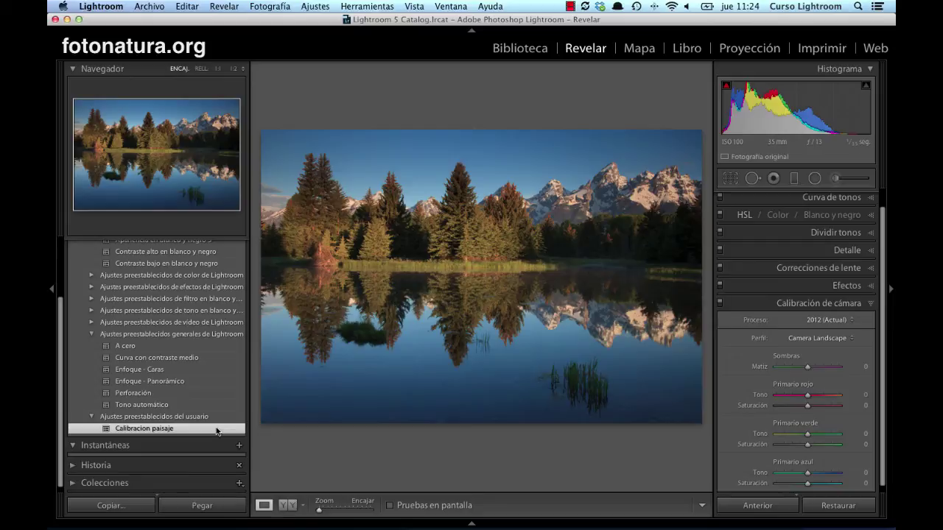
- Create a preset folder named 'Paisaje' holding the Calibracion paisaje preset
{"action": "right_click", "coordinate": [216, 432]}
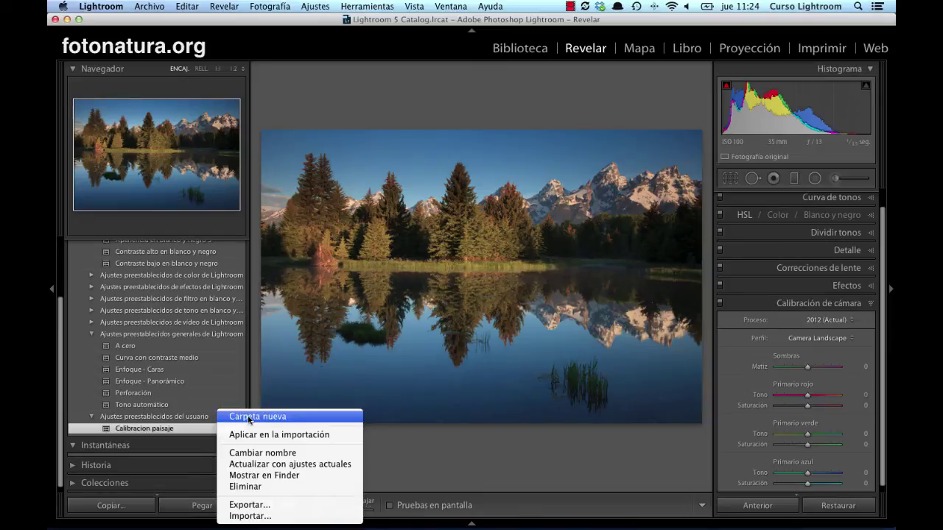
{"action": "left_click", "coordinate": [248, 416]}
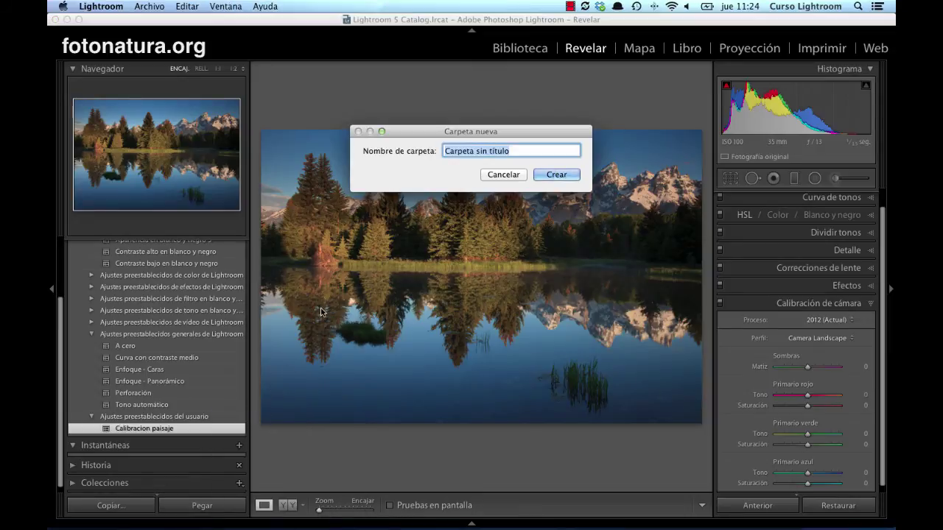
{"action": "type", "text": "PAis"}
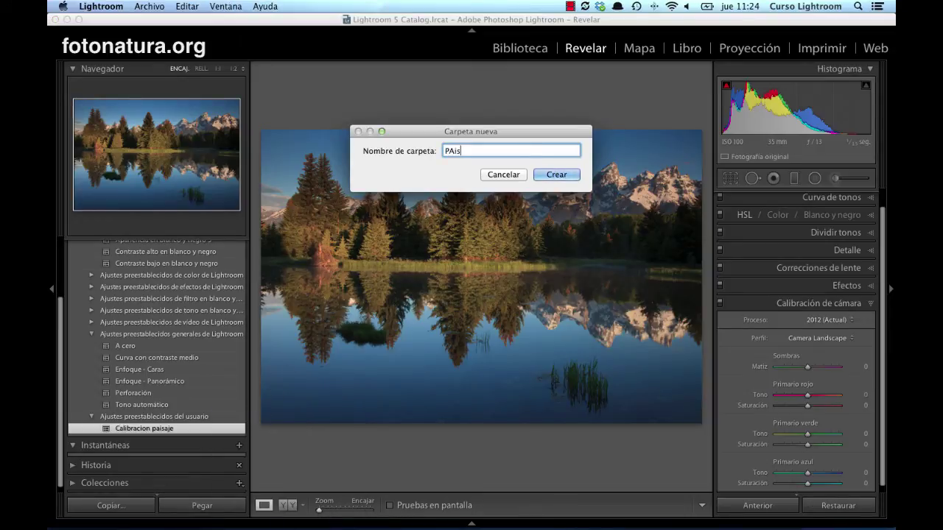
{"action": "type", "text": "aj"}
{"action": "key", "text": "BackSpace"}
{"action": "key", "text": "BackSpace"}
{"action": "key", "text": "BackSpace"}
{"action": "key", "text": "BackSpace"}
{"action": "type", "text": "aisa"}
{"action": "type", "text": "je"}
{"action": "left_click", "coordinate": [552, 176]}
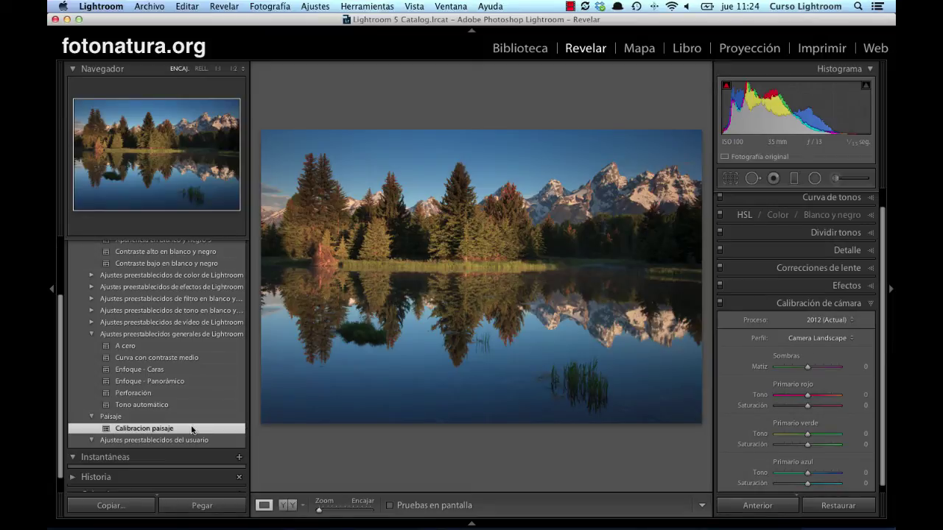
- Show the Calibracion paisaje context menu with rename, update, Finder, delete, export and import options
{"action": "right_click", "coordinate": [192, 430]}
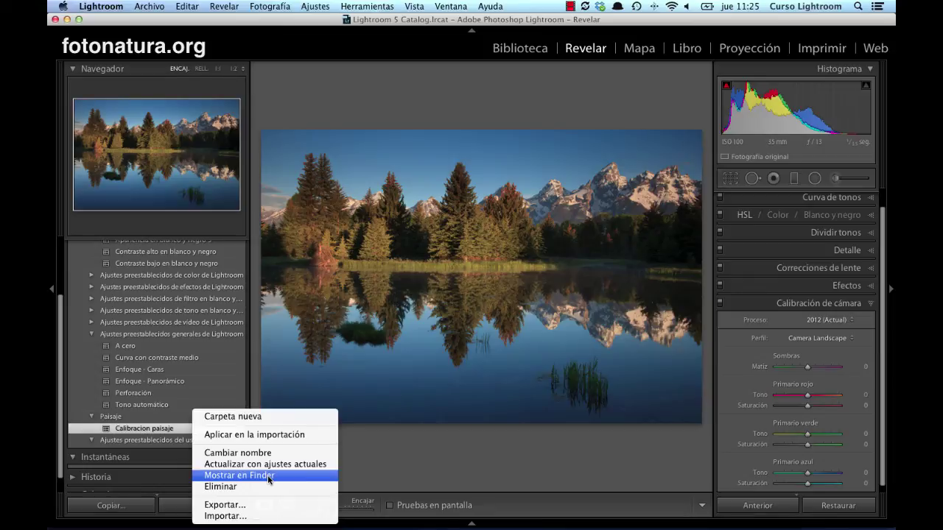
- Reveal Calibracion paisaje.lrtemplate in Finder, copy it, go back to Descargas and close Finder
{"action": "left_click", "coordinate": [269, 477]}
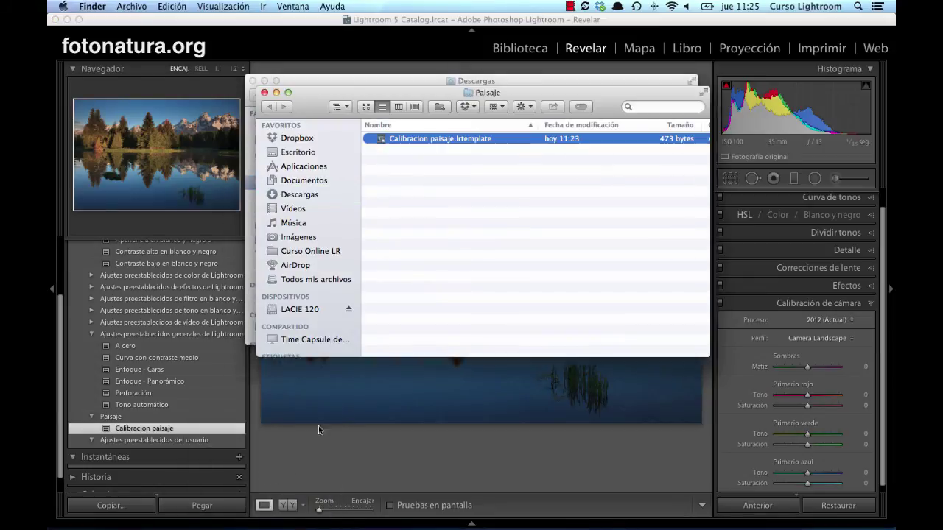
{"action": "right_click", "coordinate": [424, 141]}
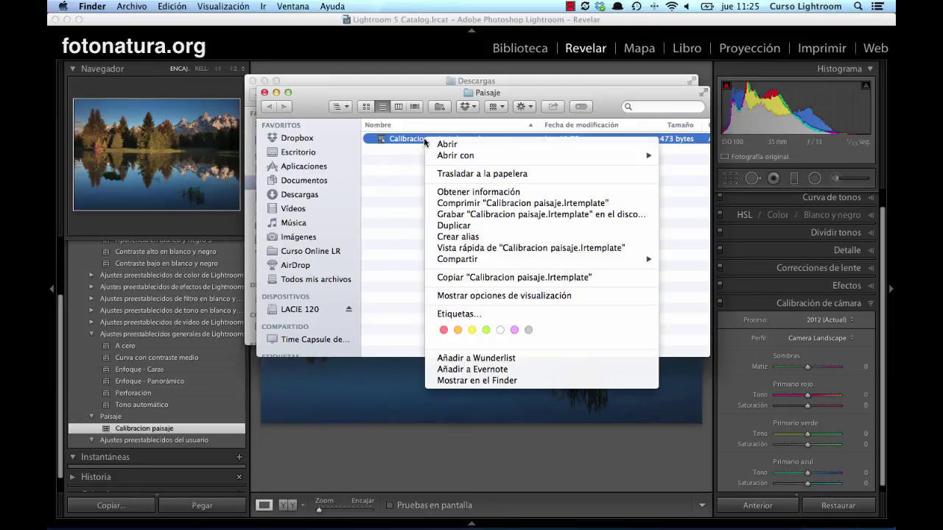
{"action": "left_click", "coordinate": [464, 277]}
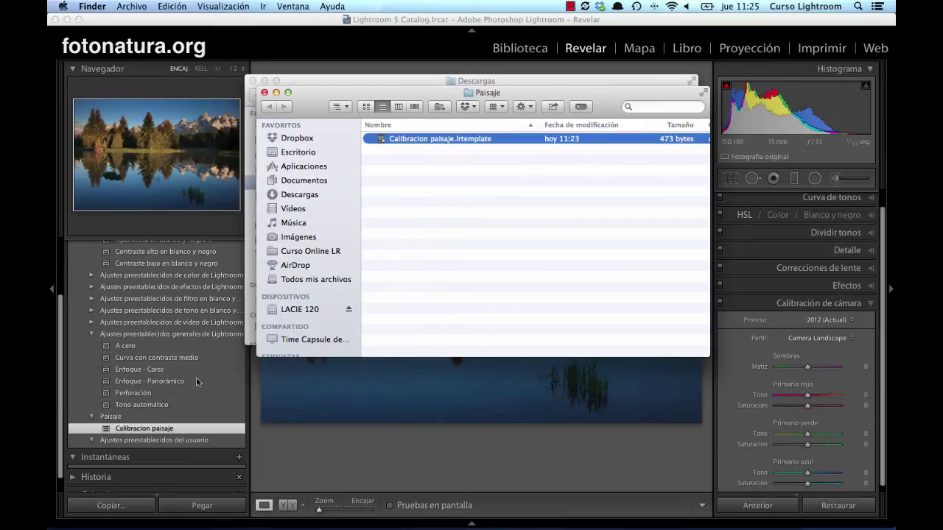
{"action": "left_click", "coordinate": [269, 106]}
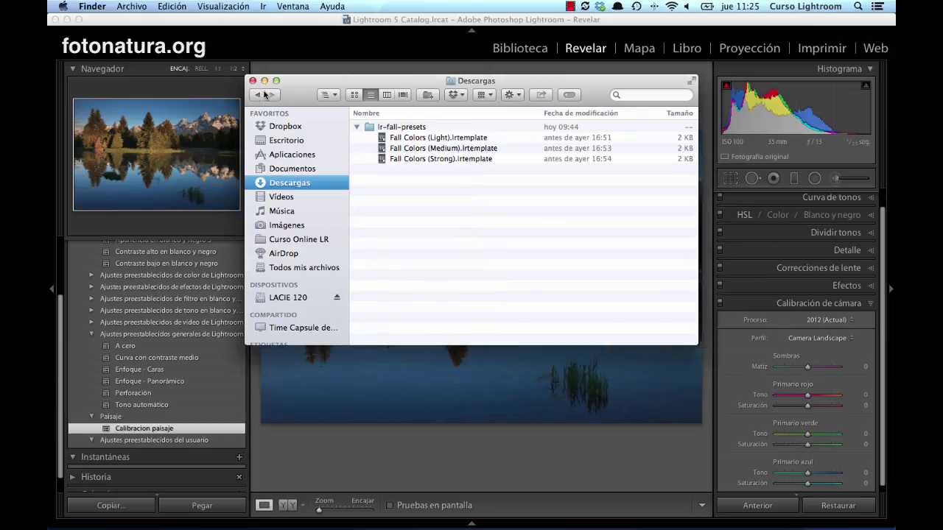
{"action": "left_click", "coordinate": [253, 81]}
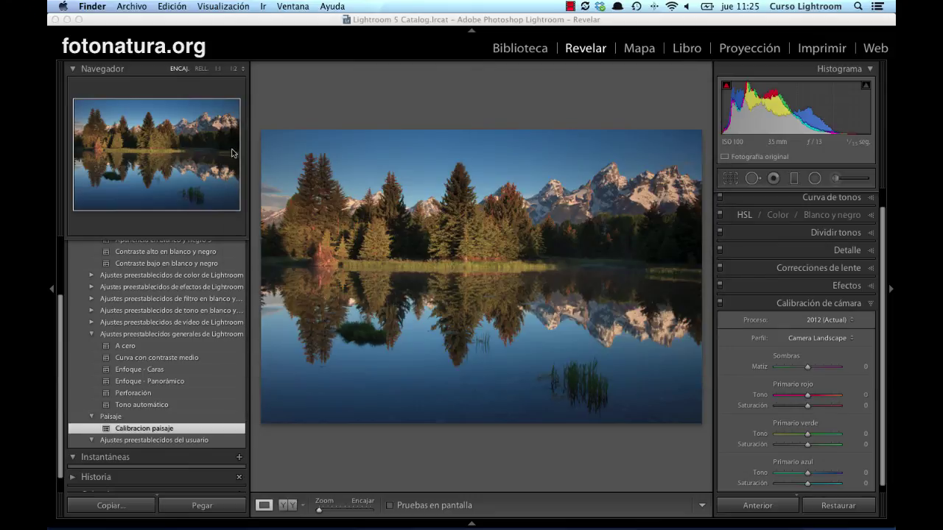
- Import and apply Fall Colors (Strong).lrtemplate in the Paisaje folder, then delete that preset
{"action": "right_click", "coordinate": [192, 428]}
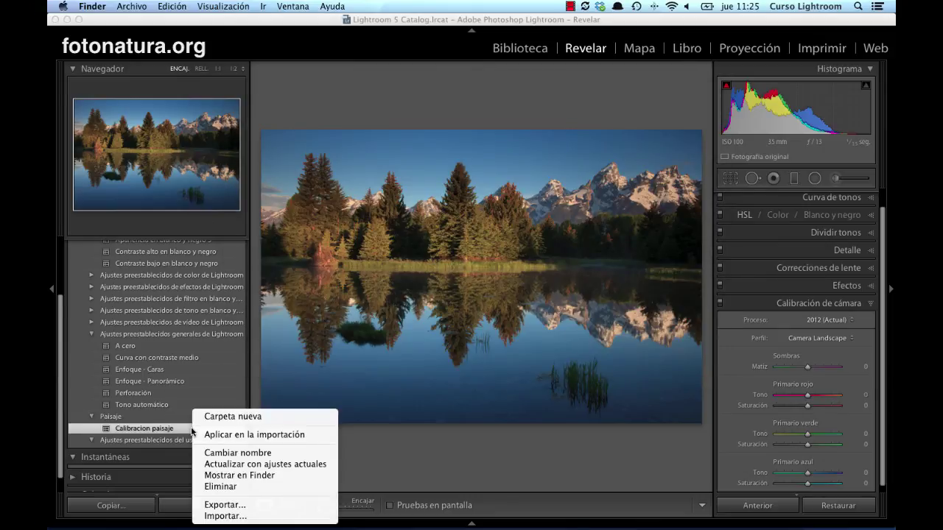
{"action": "left_click", "coordinate": [236, 518]}
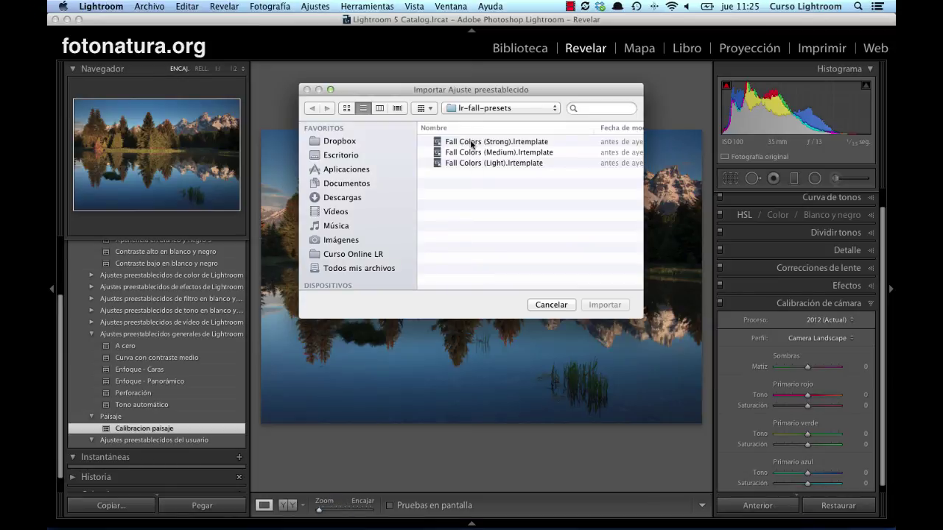
{"action": "left_click", "coordinate": [471, 141]}
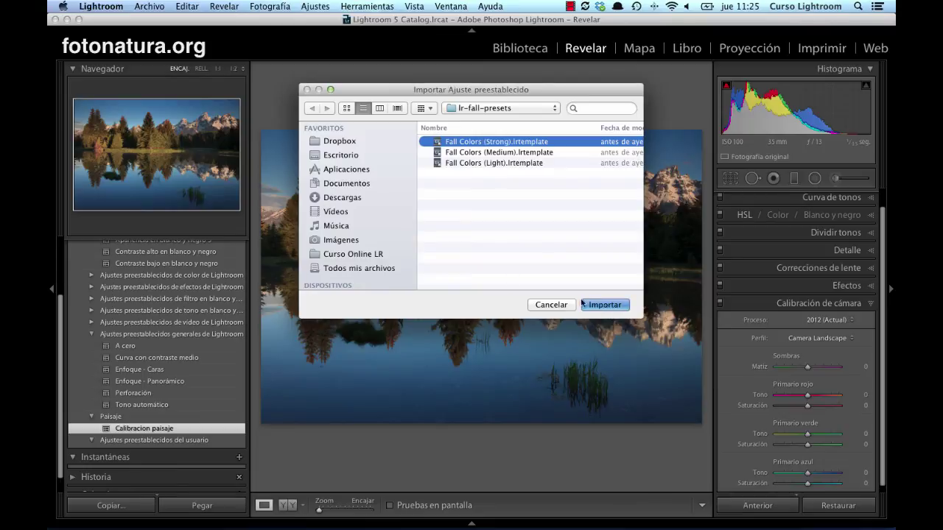
{"action": "left_click", "coordinate": [605, 312]}
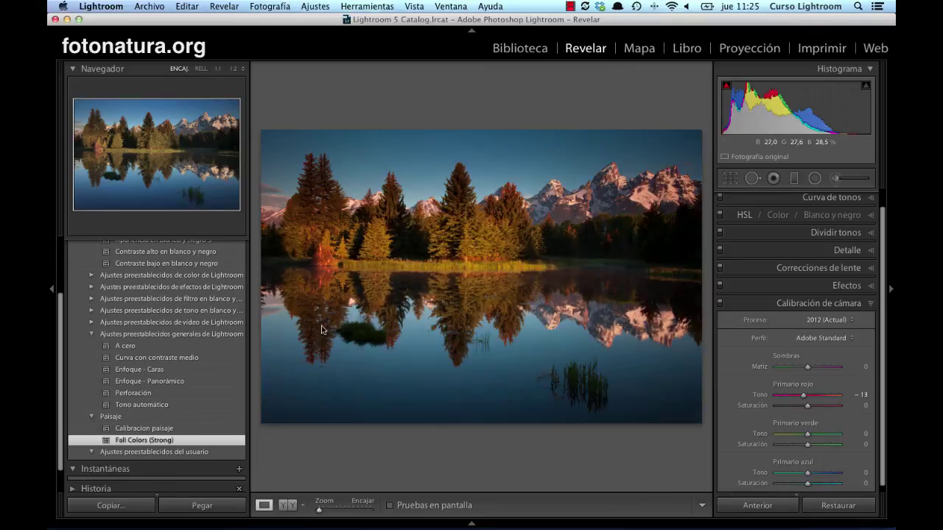
{"action": "right_click", "coordinate": [178, 442]}
{"action": "left_click", "coordinate": [213, 488]}
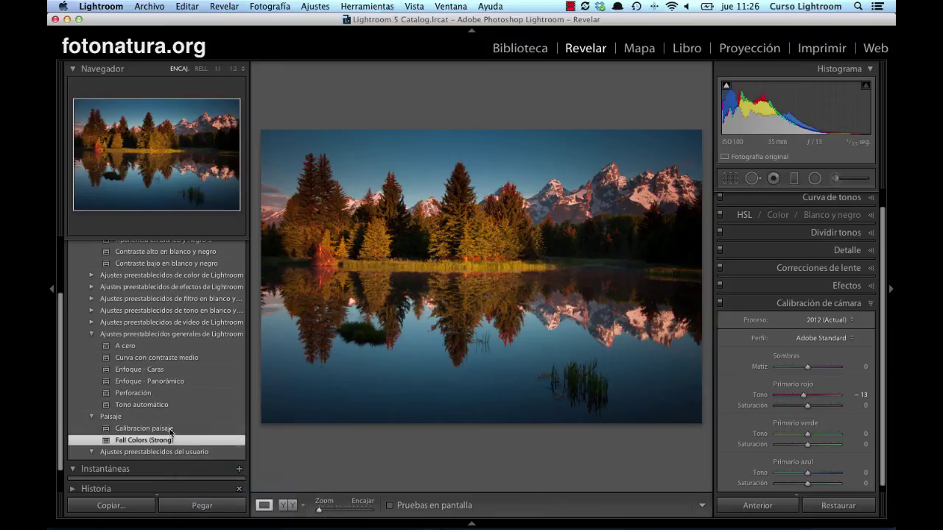